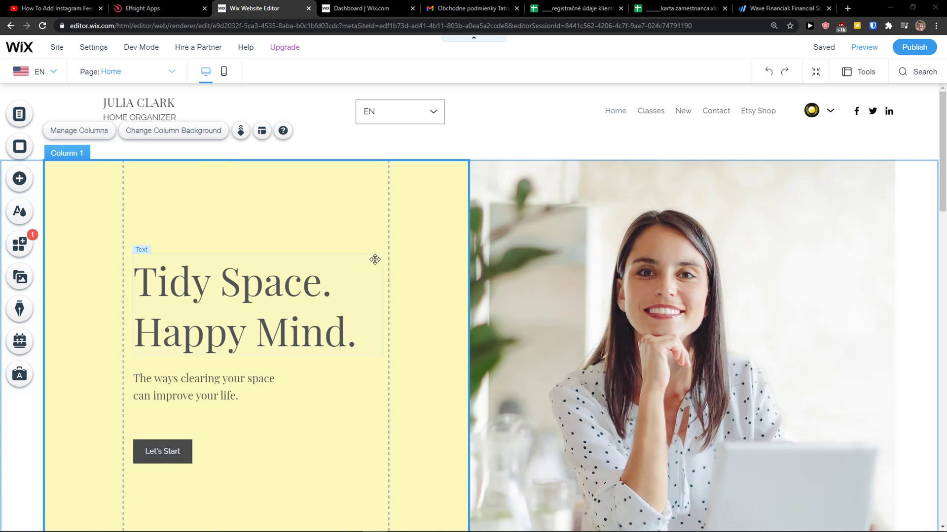
Step: Open the elfsight.com link from the YouTube video description in a new tab
click(80, 6)
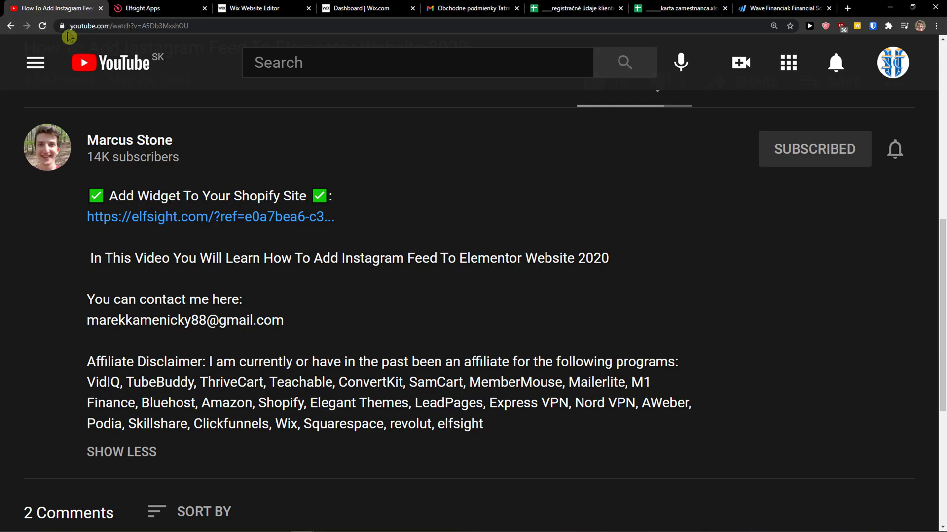
middle_click(168, 223)
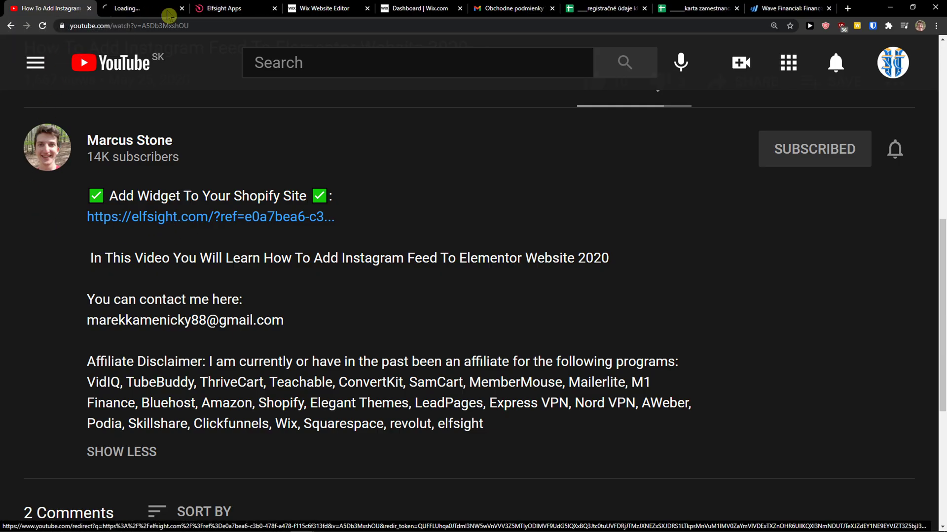
Step: Visit Elfsight's Sign Up Free page in the new tab, then return to the homepage
click(142, 7)
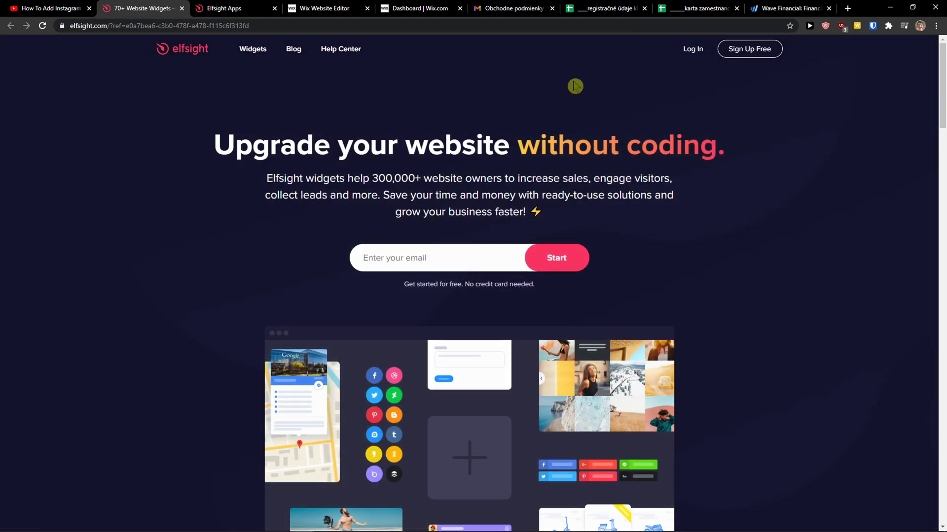
click(777, 56)
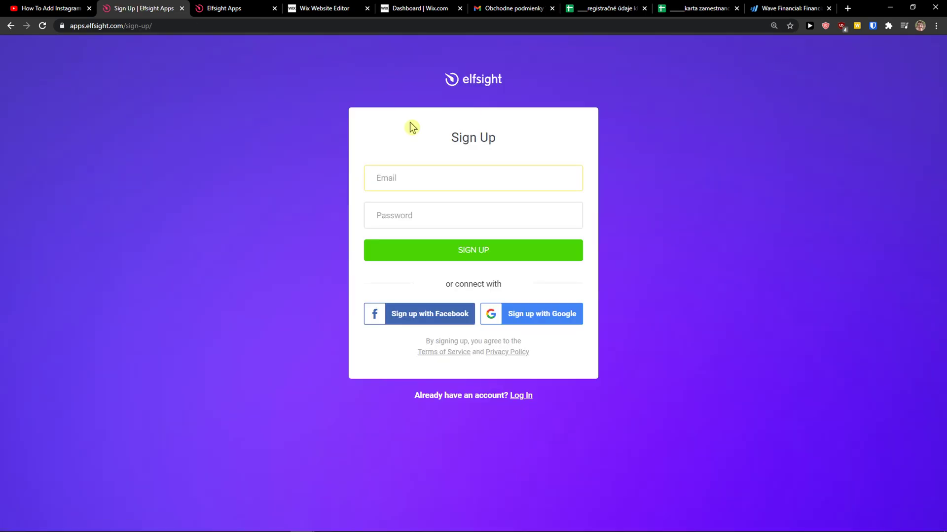
click(10, 26)
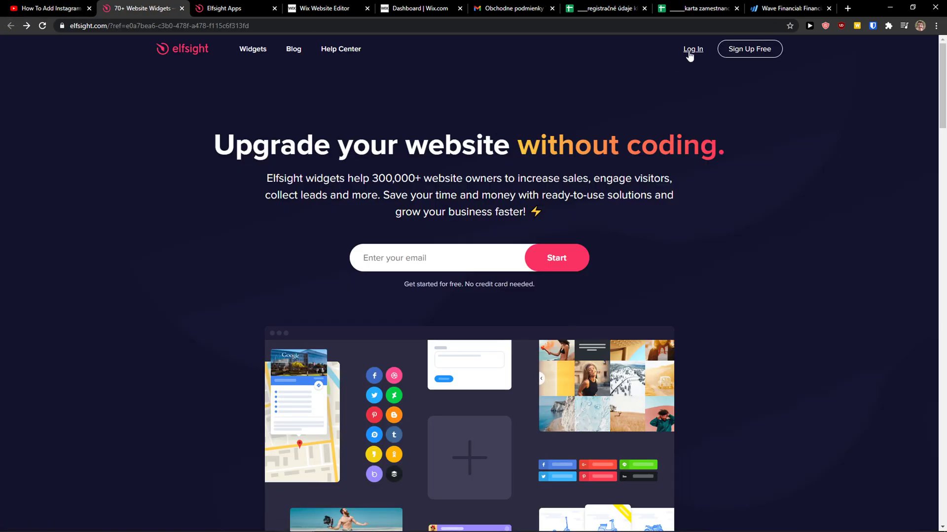
Step: Log in to Elfsight Apps and search the app catalogue for 'pricing'
click(686, 51)
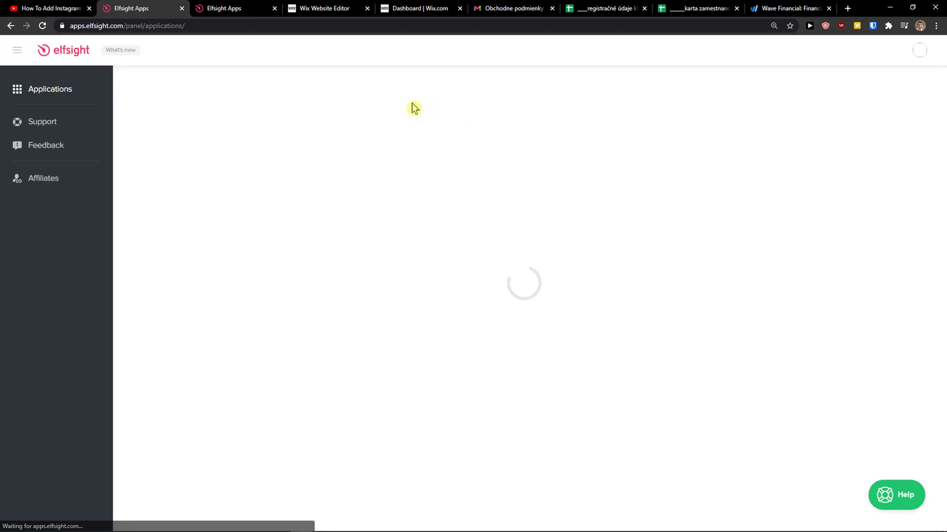
scroll(655, 213, down, 1)
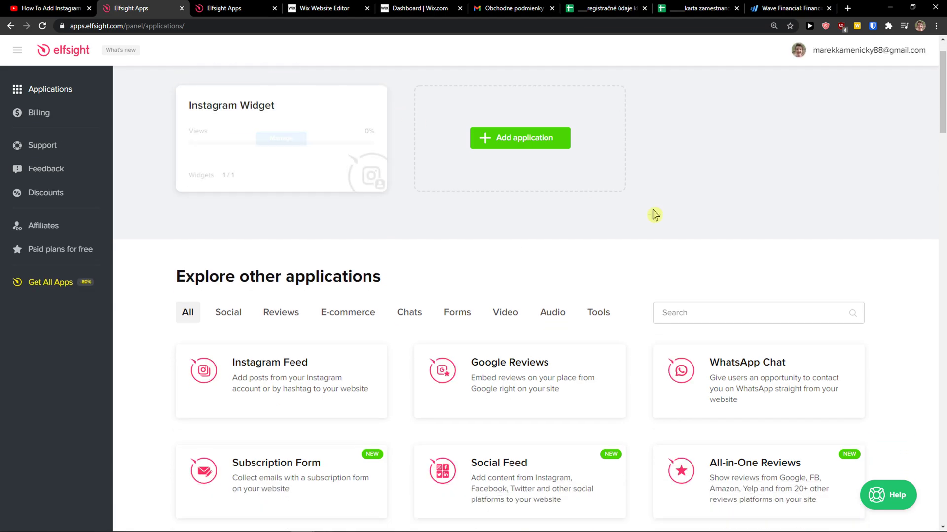
click(752, 309)
text(pricing)
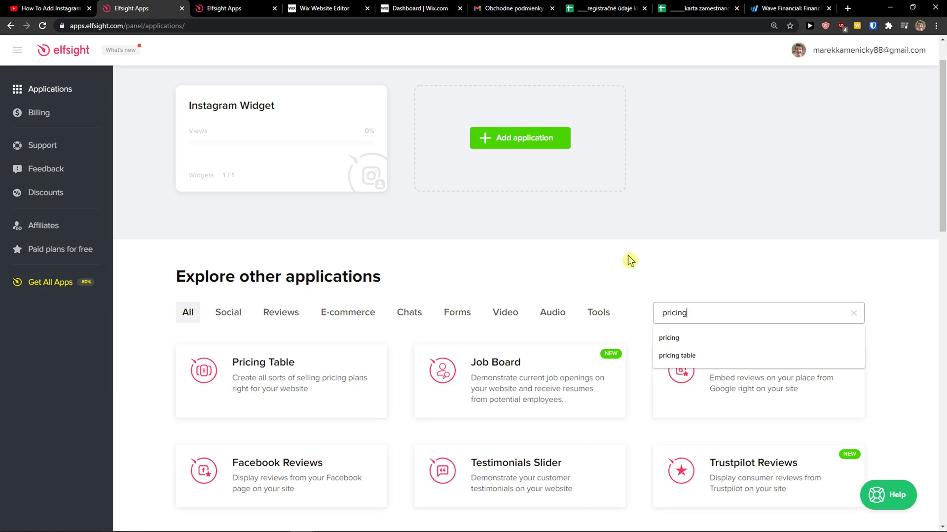
scroll(629, 257, down, 1)
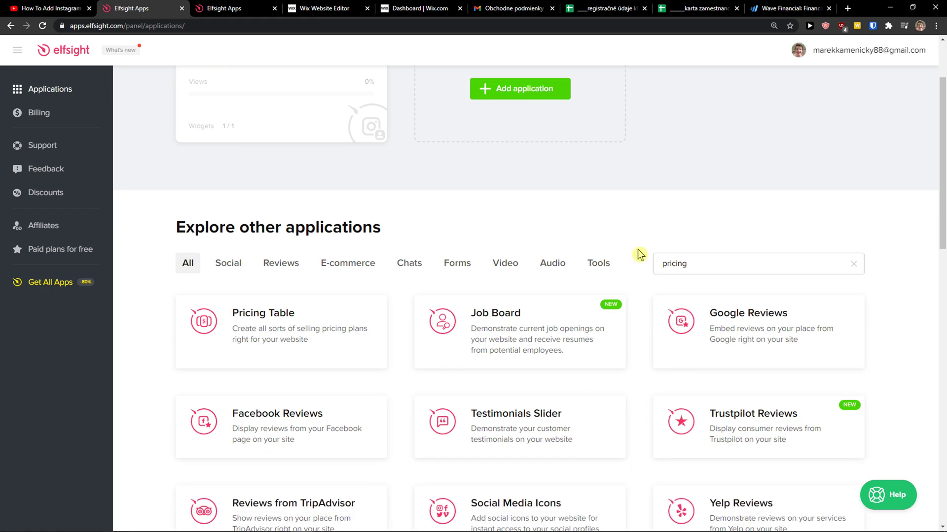
Step: Create a Pricing Table widget, compare Pricing Columns, Comparison Table and Service Plans, then continue with Pricing Grid
mouse_move(302, 354)
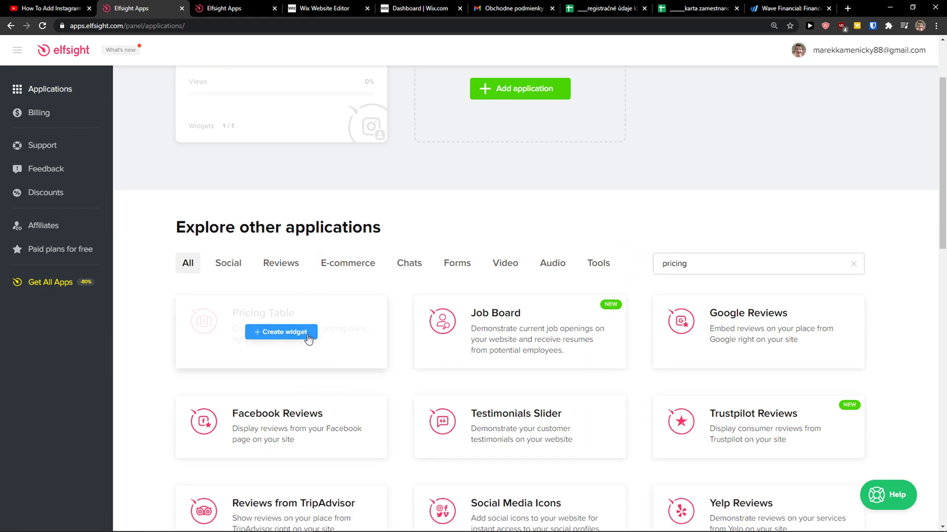
click(311, 339)
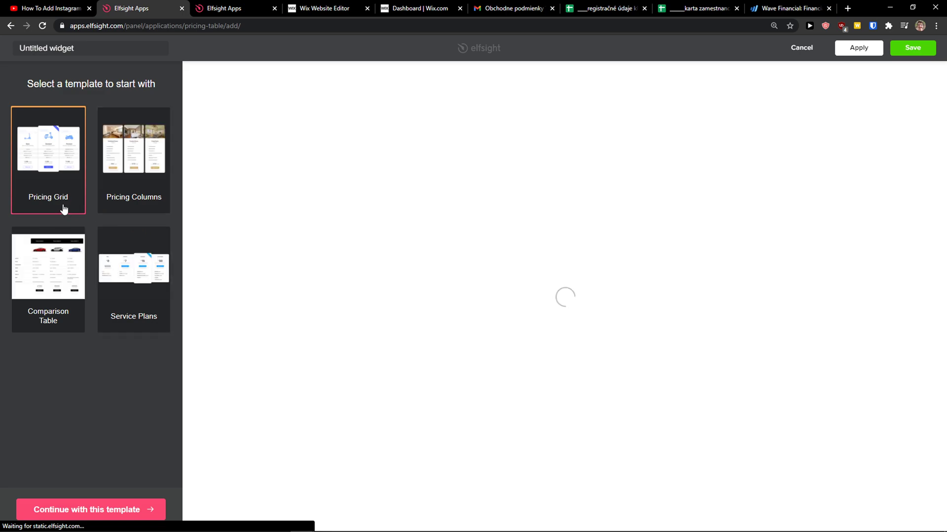
click(118, 207)
click(71, 314)
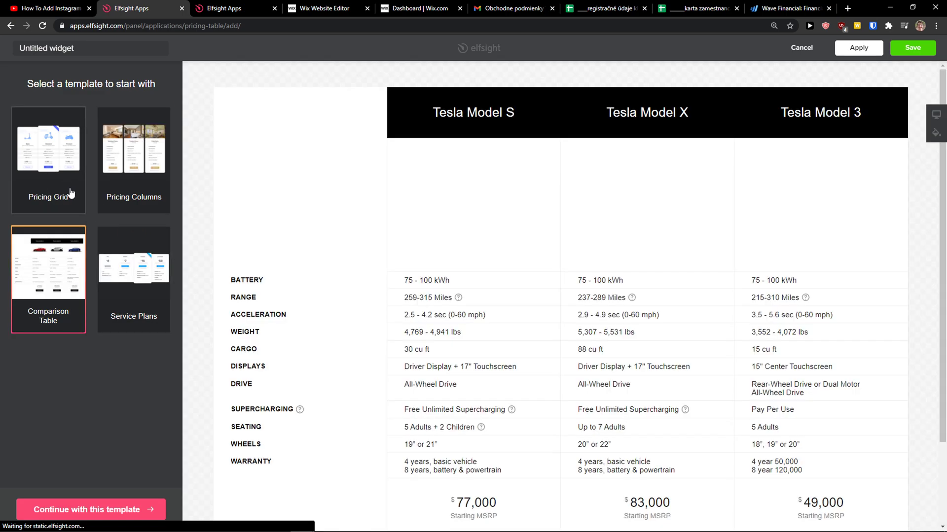
click(69, 194)
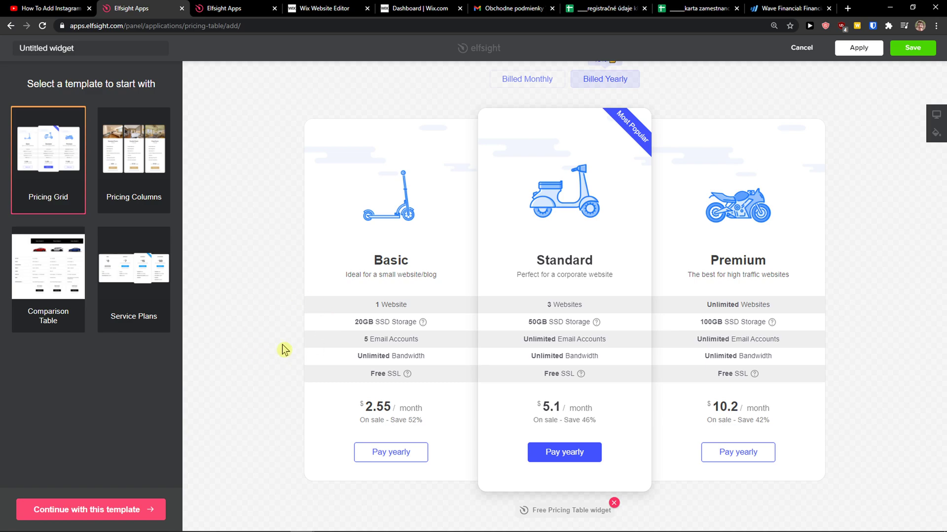
click(138, 320)
click(57, 178)
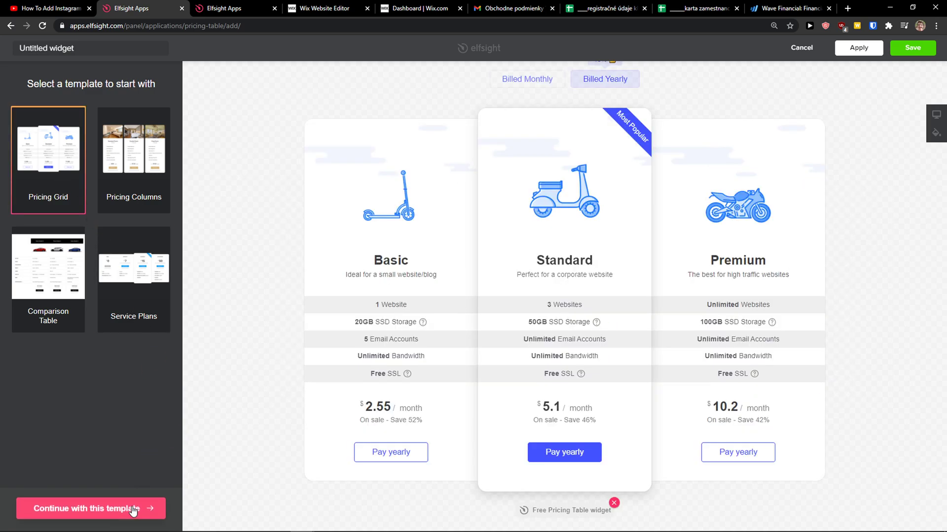
click(147, 509)
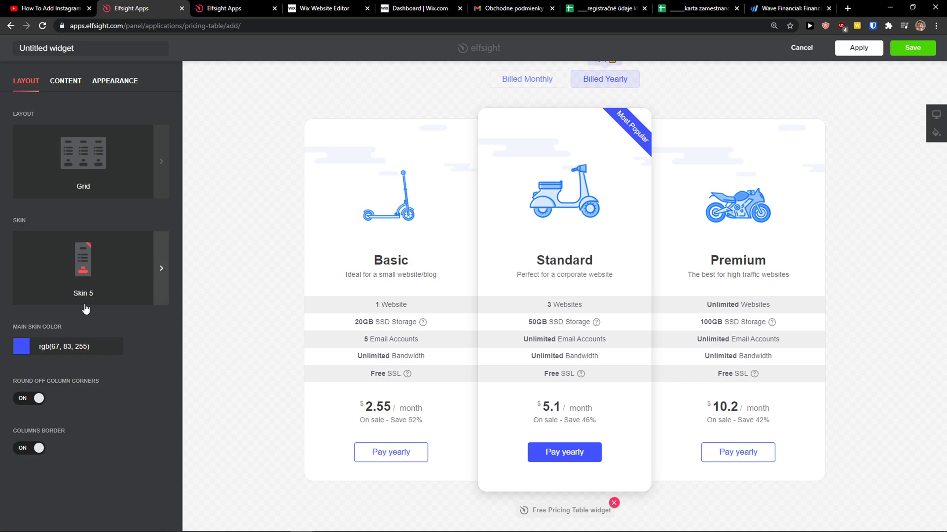
Step: In the CONTENT tab, switch the billing toggle off and on again, then return to the plan columns
click(62, 81)
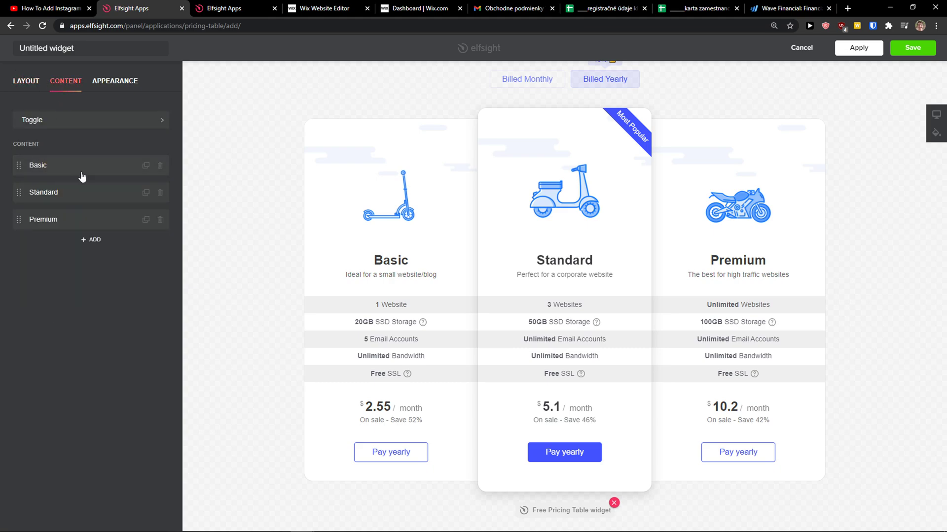
click(89, 121)
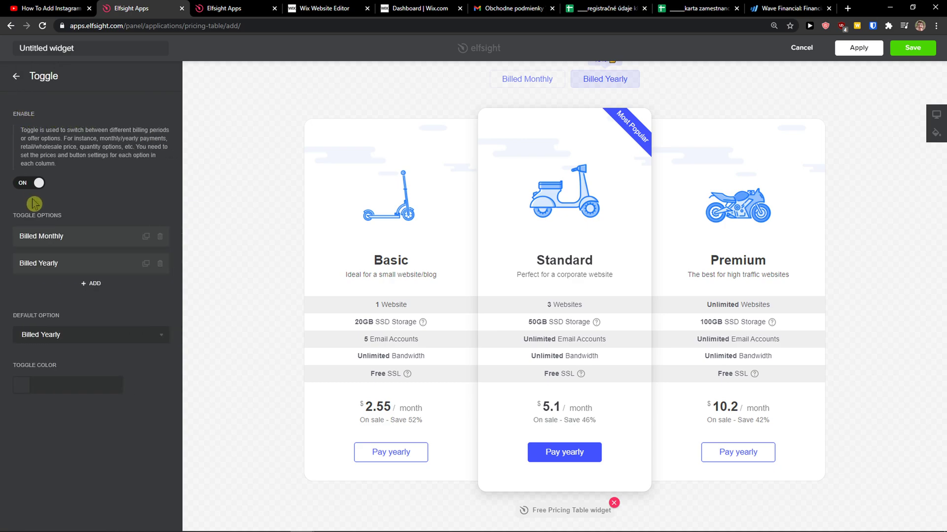
click(31, 185)
click(30, 185)
click(17, 79)
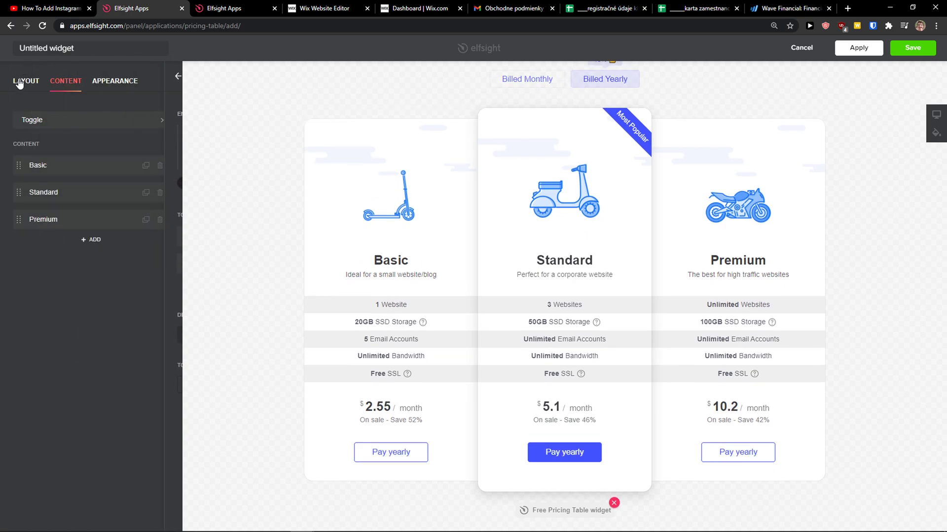
Step: Review the Basic column's button settings, including the Billed Monthly button label and link
click(66, 170)
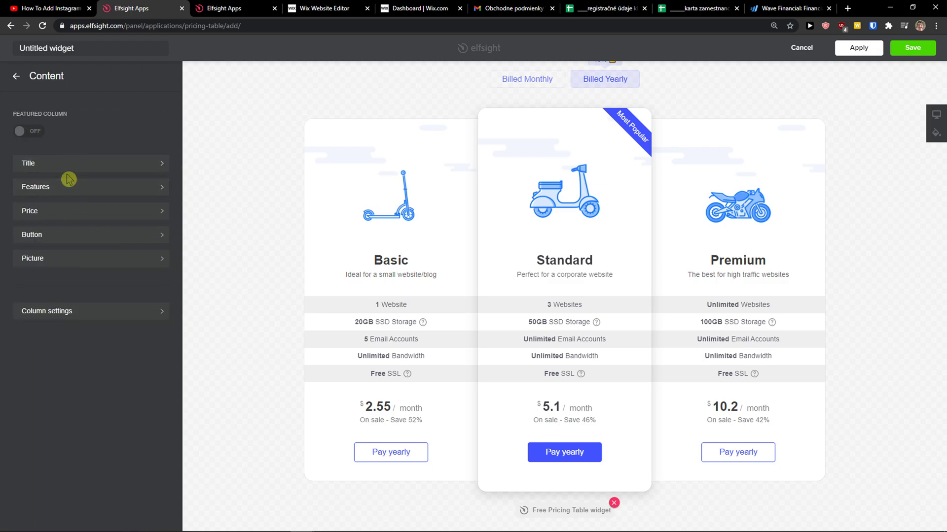
click(68, 241)
click(14, 79)
click(66, 237)
click(84, 134)
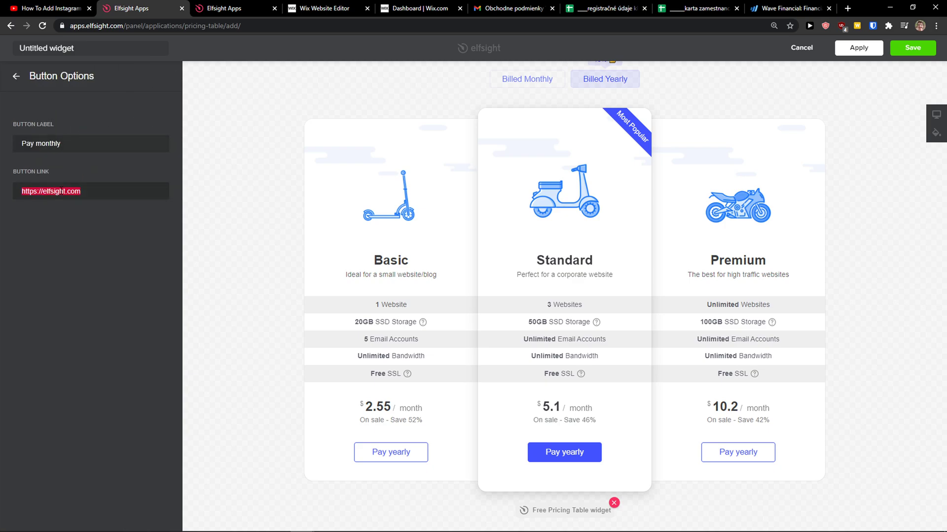
click(19, 78)
click(16, 77)
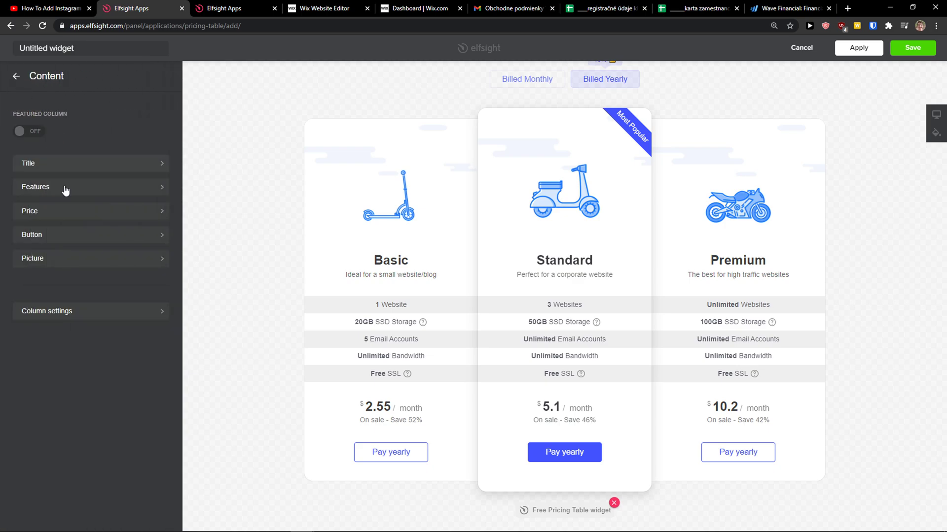
Step: Review the Basic column's title caption and its Billed Monthly price options
click(57, 158)
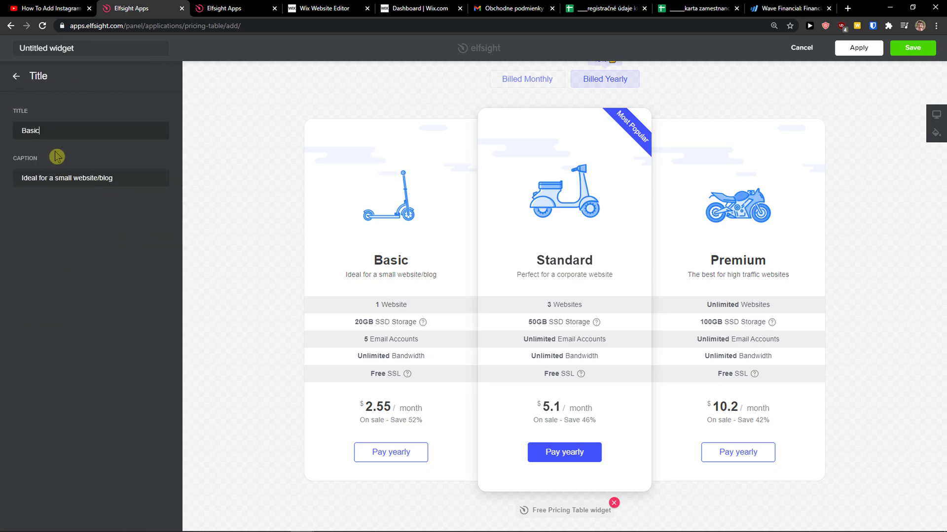
triple_click(63, 184)
click(16, 76)
click(65, 222)
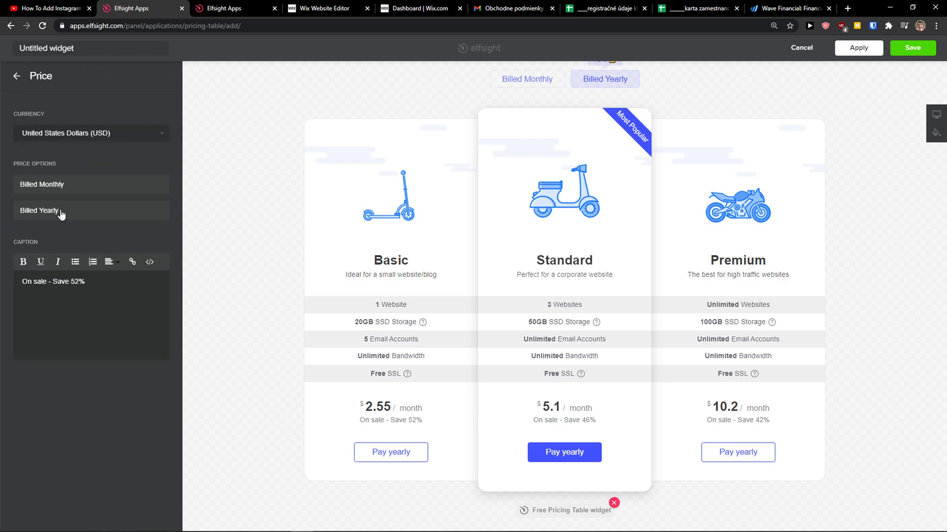
click(49, 184)
click(16, 77)
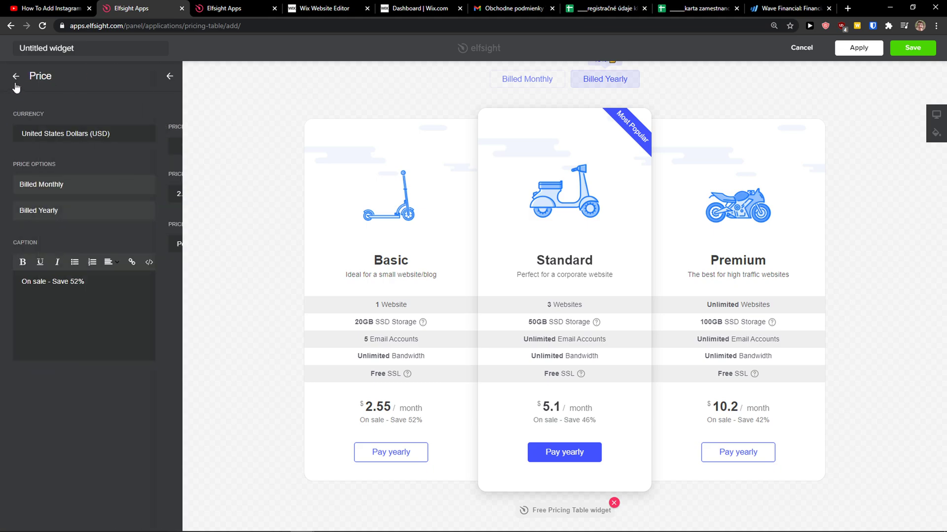
click(16, 76)
Step: Review the Basic column's feature list, including the 1 Website feature
click(40, 186)
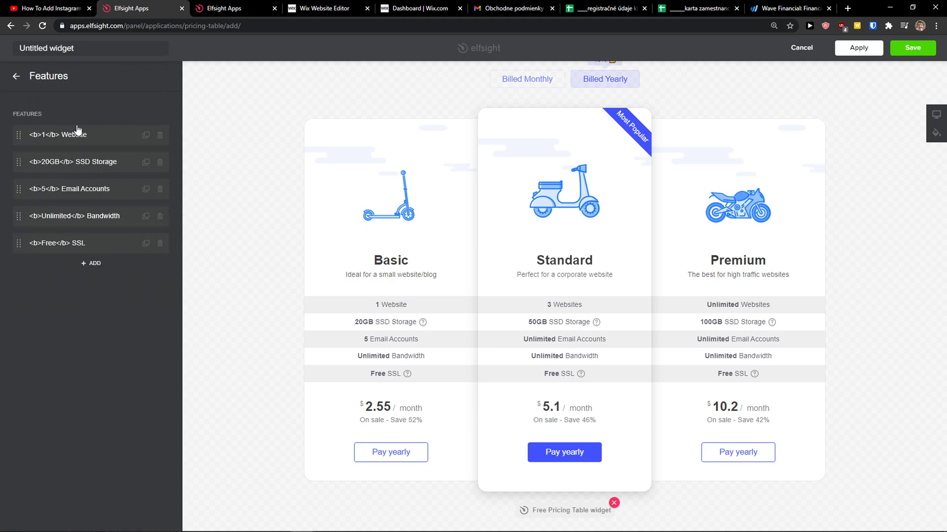
click(71, 140)
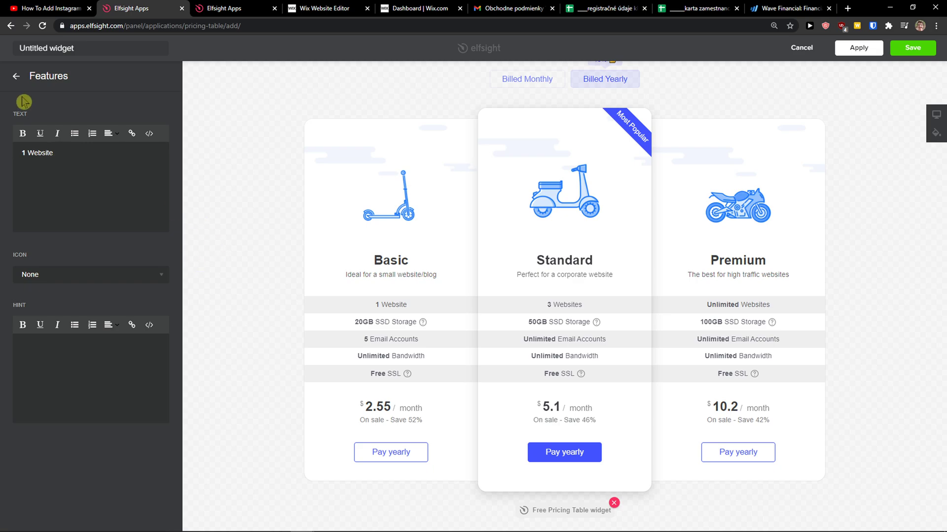
click(14, 78)
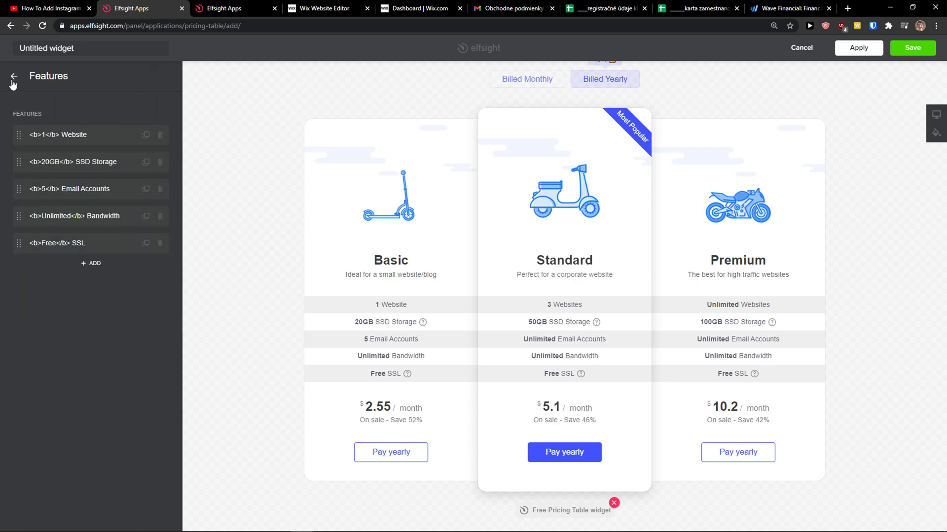
click(13, 78)
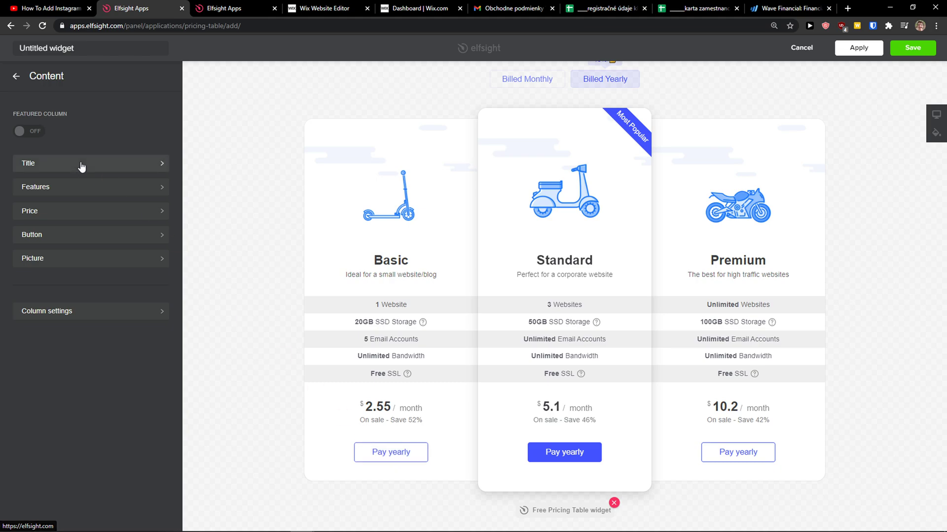
Step: Disable the billing toggle so plans show $2.99, $5.99 and $11.99 monthly with Order now buttons
click(16, 76)
click(41, 119)
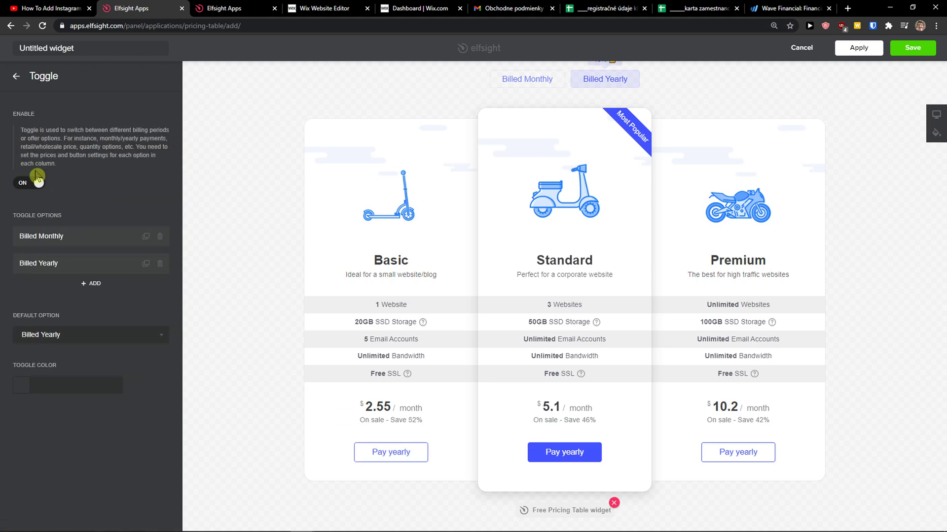
click(35, 183)
click(18, 78)
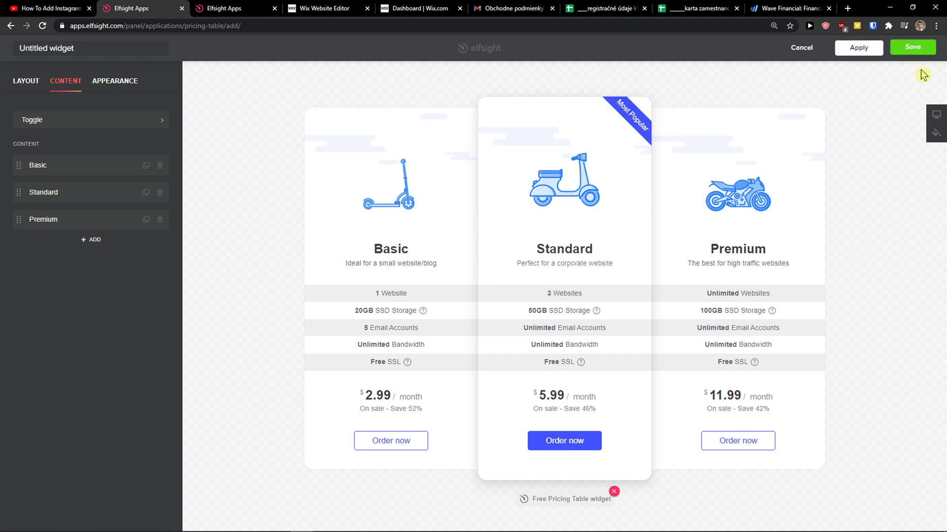
Step: Preview the table on a dark background and save the widget
click(936, 133)
click(913, 133)
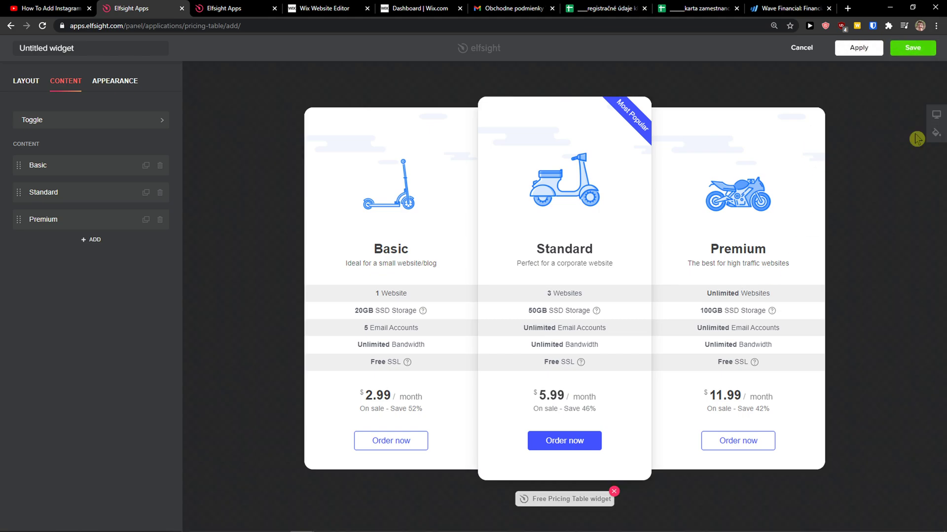
click(897, 133)
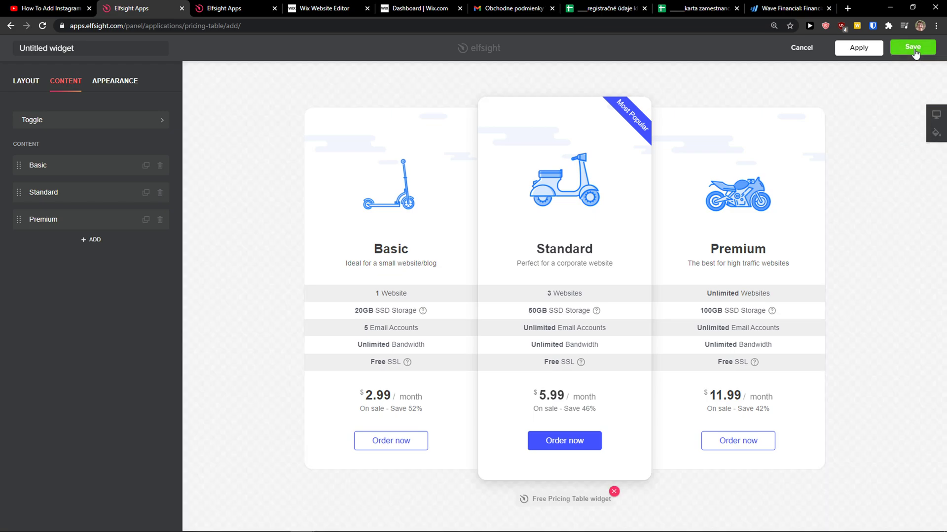
Step: Copy the code from the 'Add the widget to your website' dialog in Elfsight
click(222, 8)
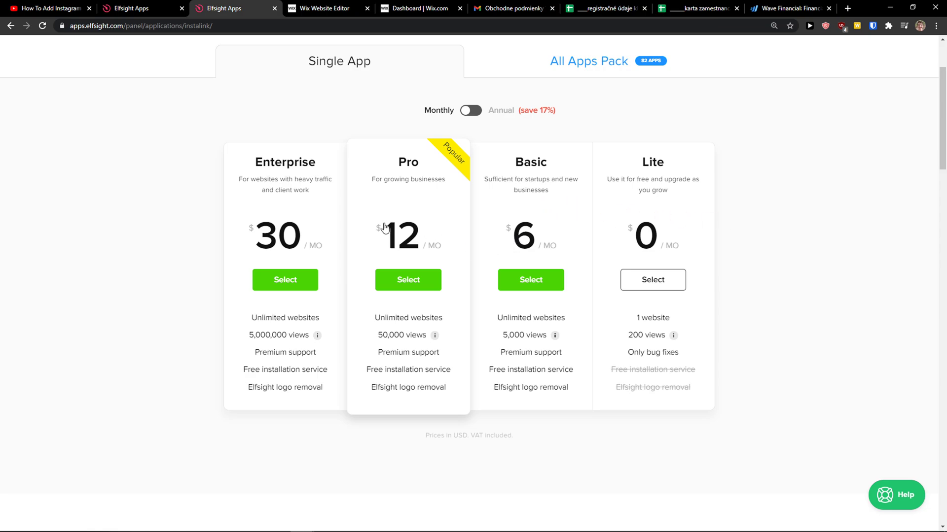
click(152, 7)
click(401, 308)
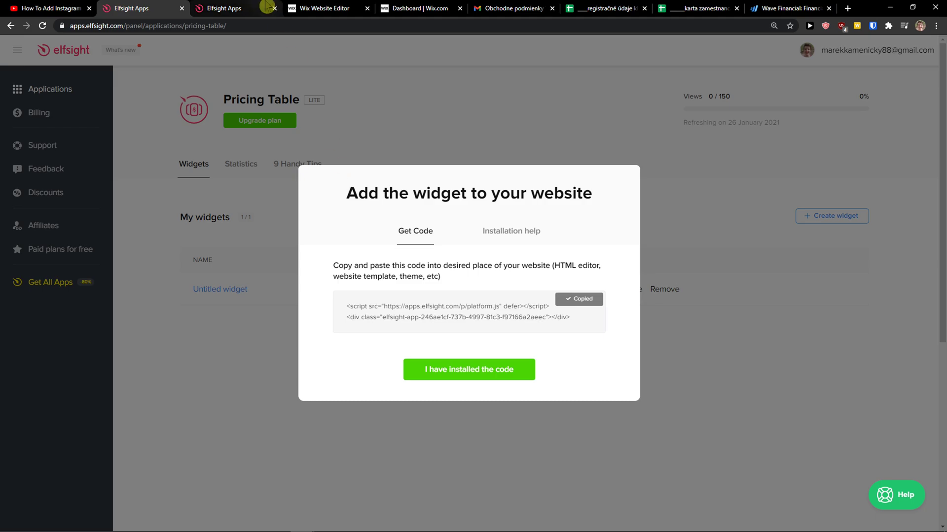
Step: In the Wix editor, add an HTML embed element and stretch it across the image strip's width
click(266, 7)
click(338, 7)
scroll(425, 209, down, 20)
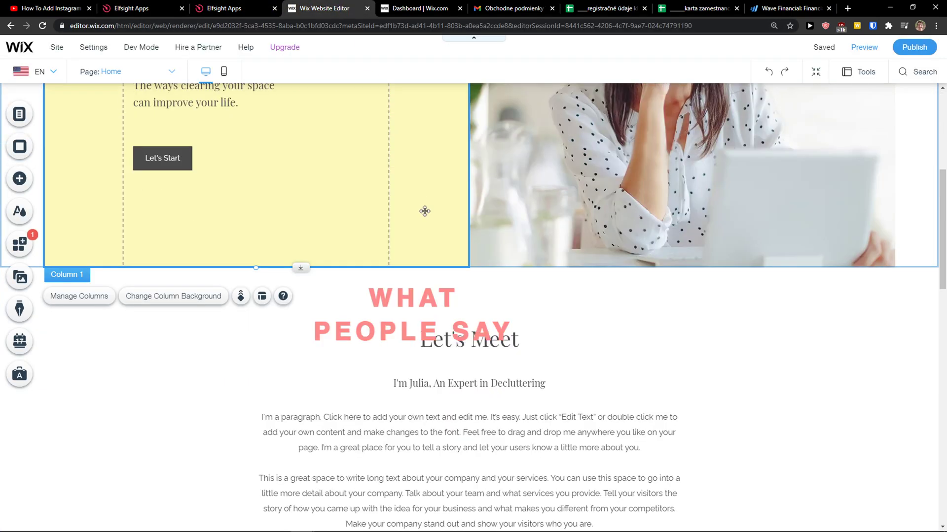
scroll(444, 226, up, 3)
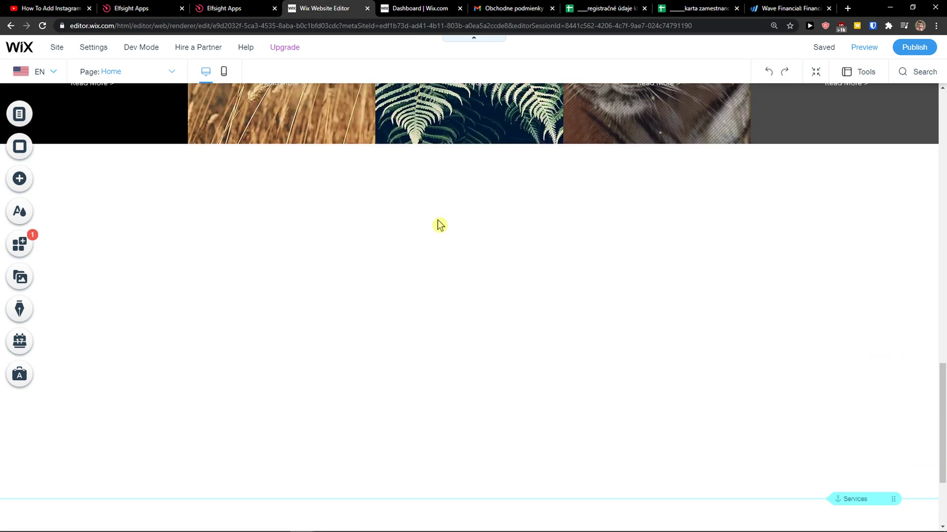
click(16, 186)
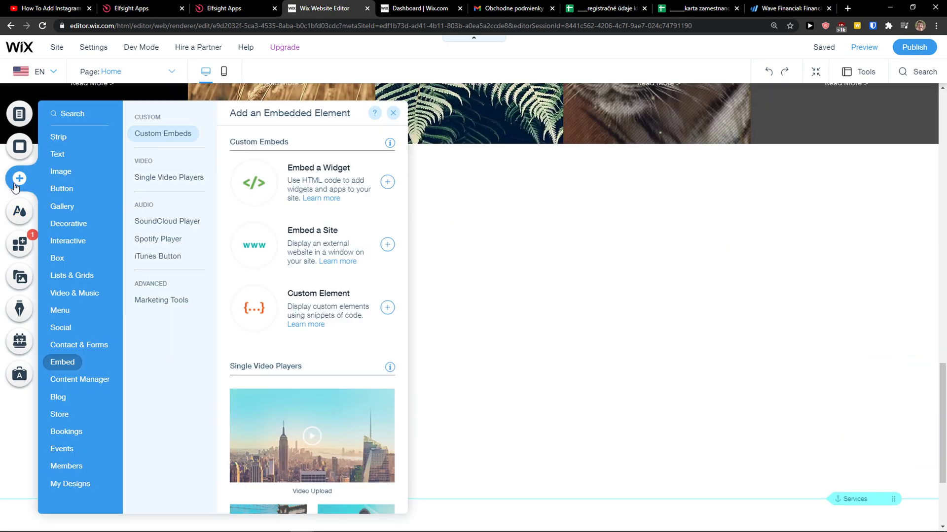
click(319, 176)
drag(450, 302, 265, 212)
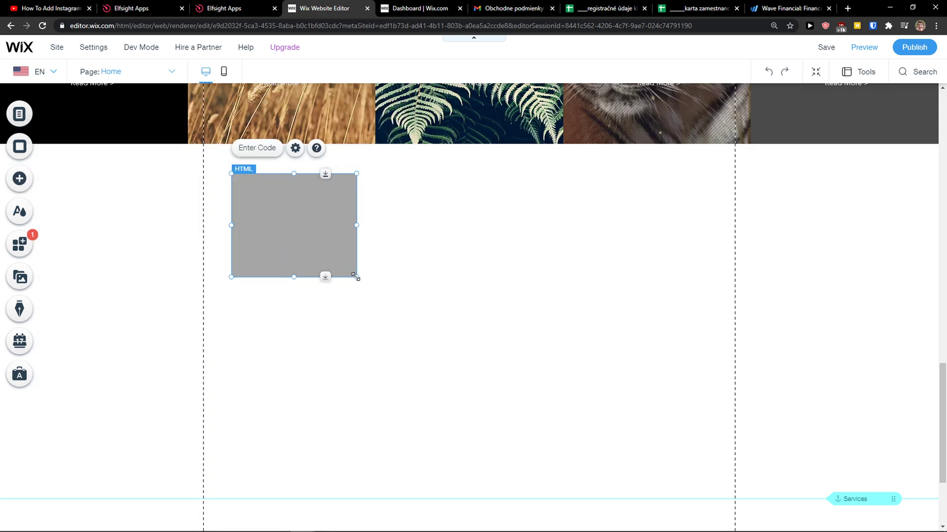
drag(355, 276, 716, 492)
drag(480, 500, 473, 496)
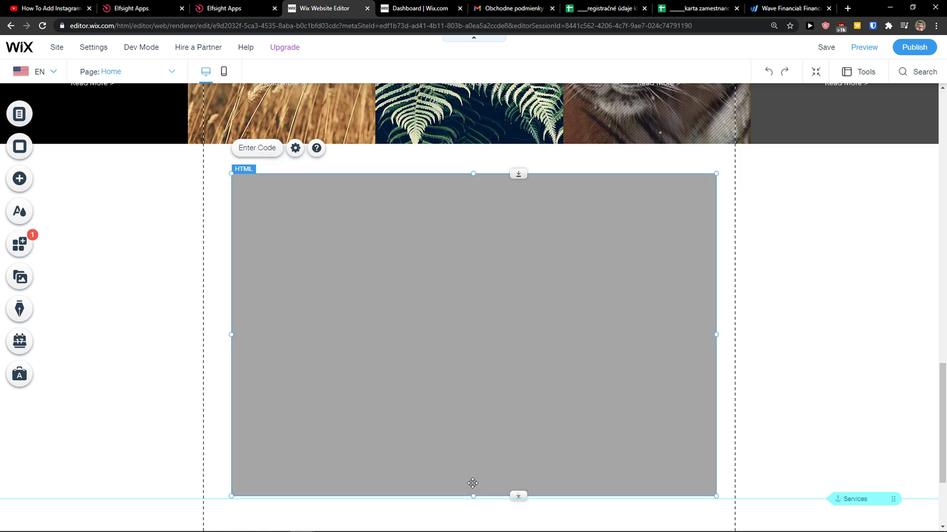
Step: Paste the Elfsight embed code into the element, apply it, save the page and preview
click(257, 148)
key(ctrl+v)
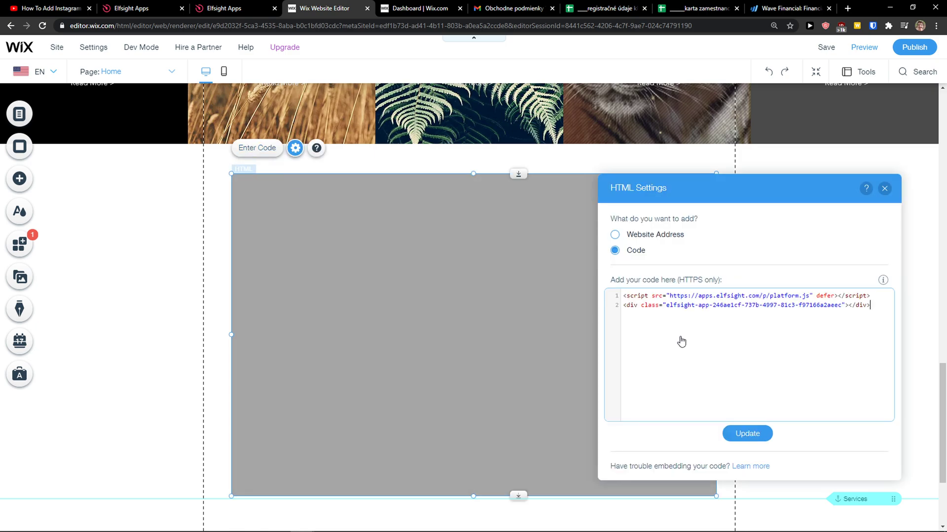
click(740, 430)
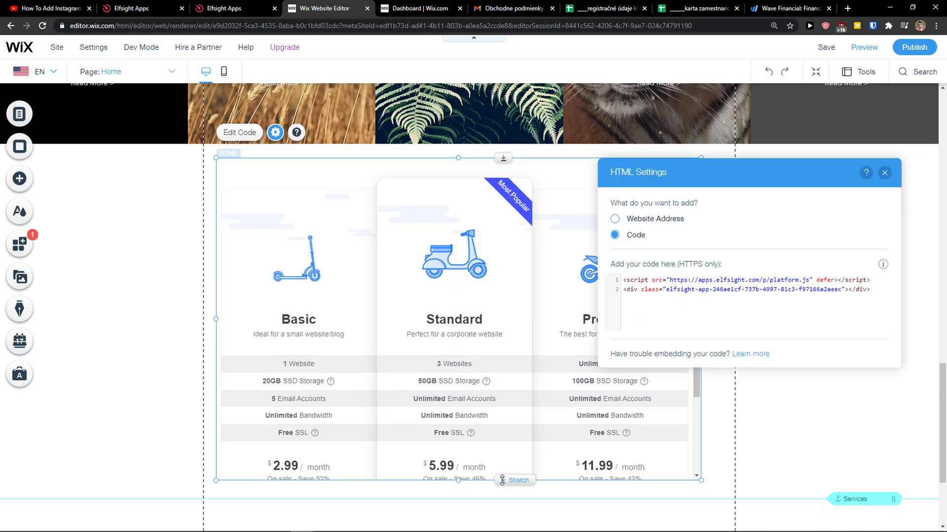
scroll(458, 346, down, 3)
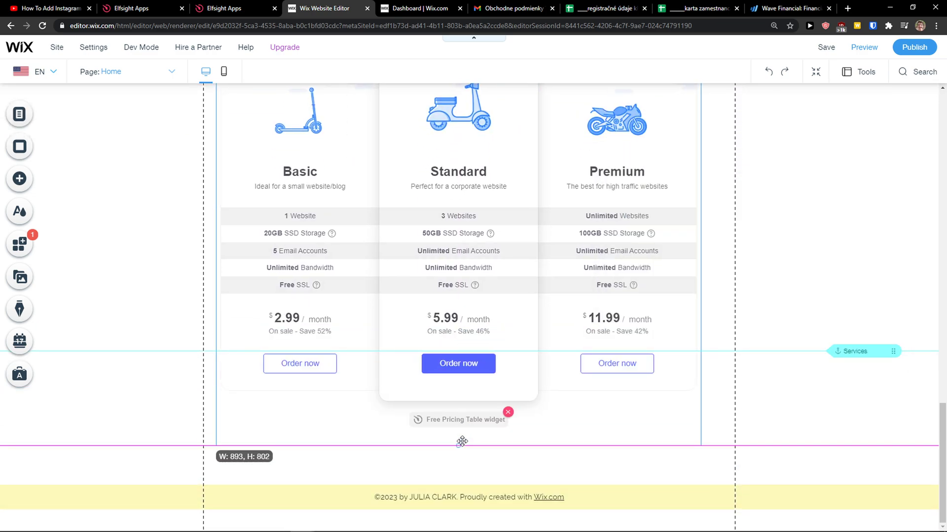
scroll(564, 340, up, 1)
scroll(565, 341, up, 1)
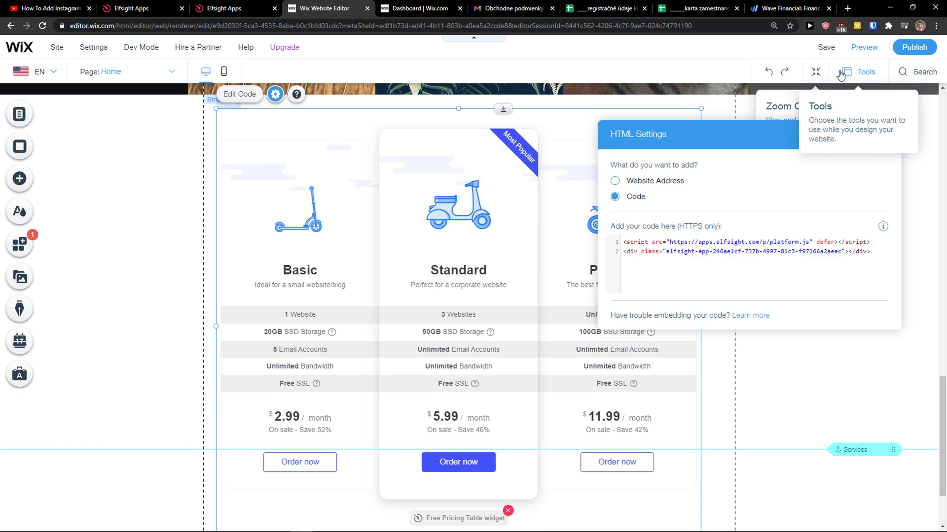
click(827, 47)
click(864, 47)
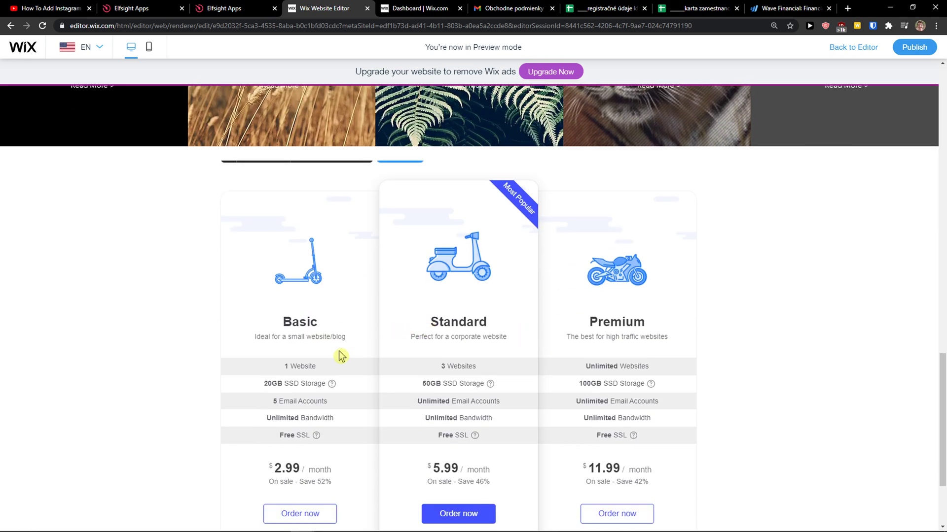
Step: Scroll through the preview to inspect the pricing table, then select the image strip back in the editor
scroll(338, 355, down, 2)
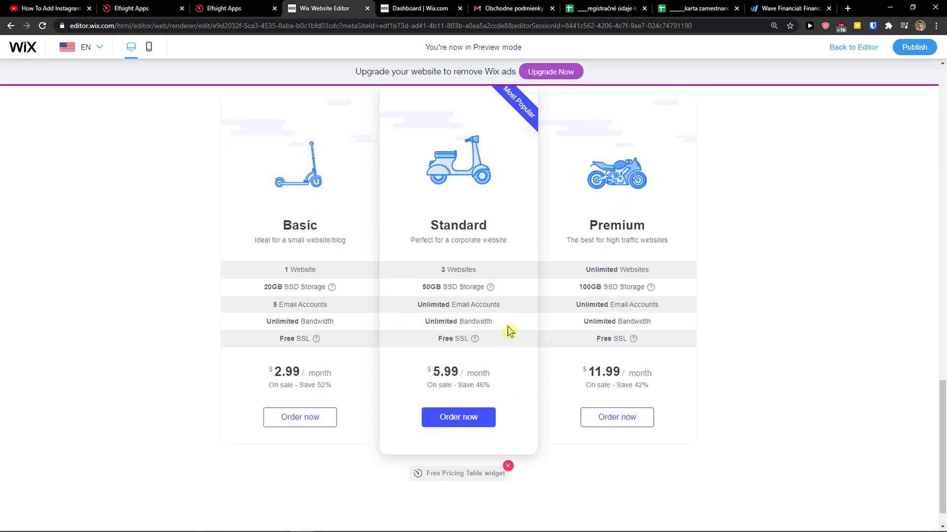
scroll(507, 330, up, 1)
mouse_move(402, 119)
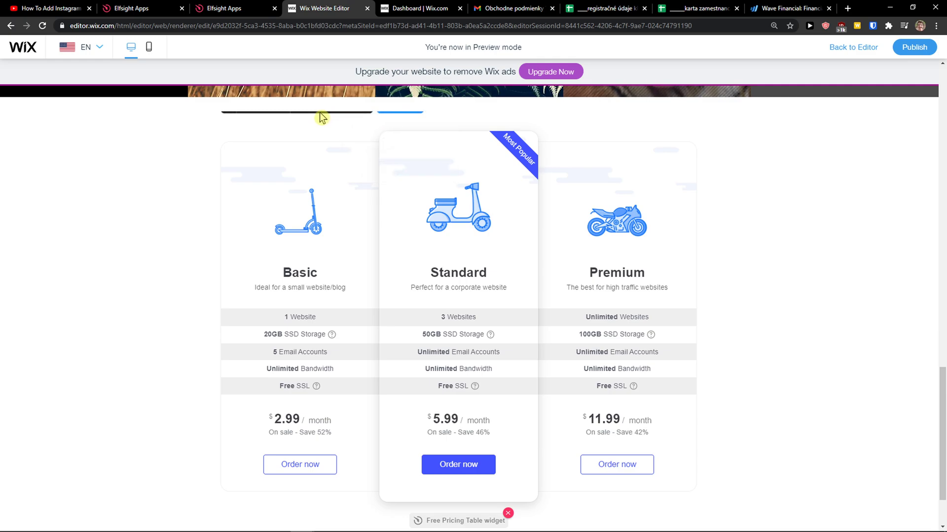
scroll(311, 296, down, 1)
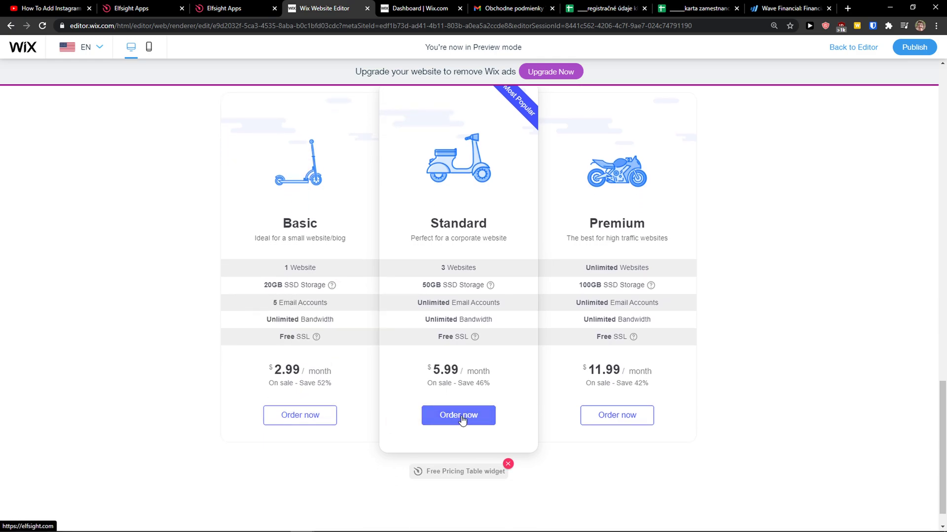
scroll(623, 439, up, 1)
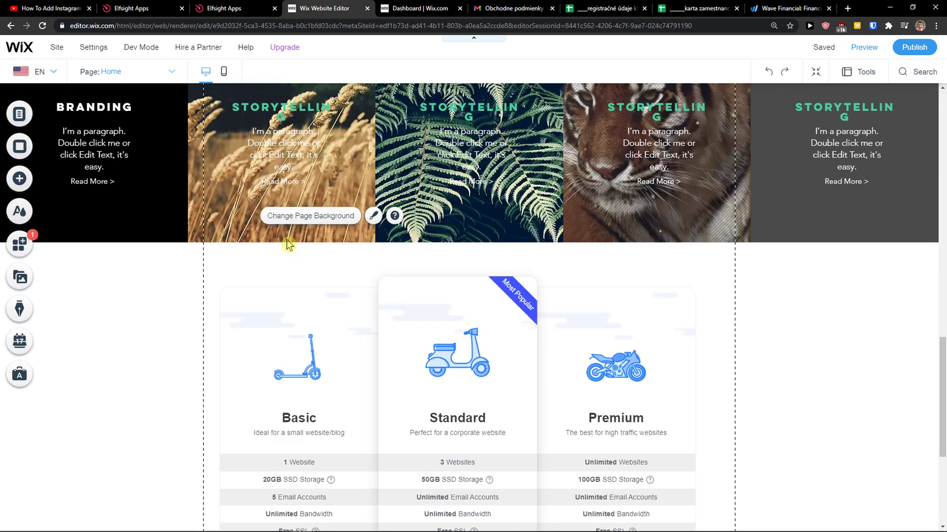
click(286, 240)
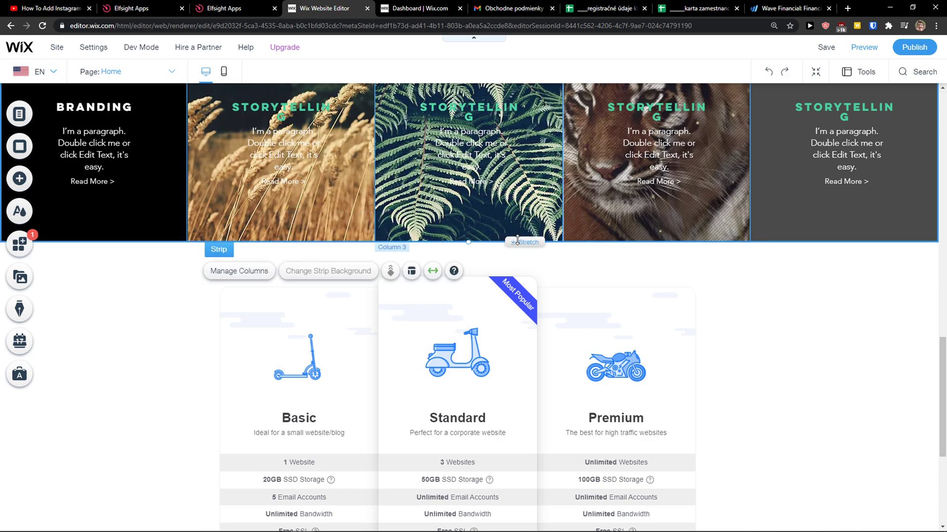
Step: Shorten the image strip above the pricing table by about 100 px and confirm the layout in preview
drag(517, 240, 515, 190)
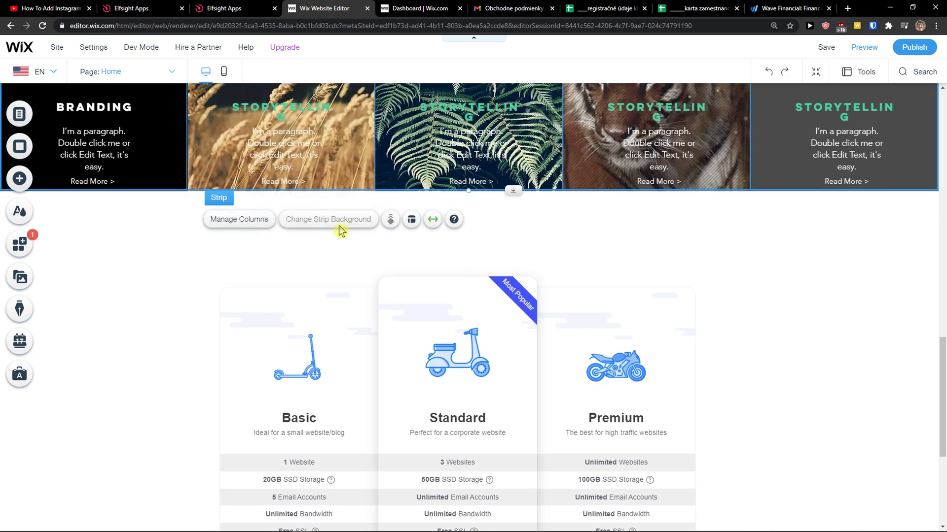
click(317, 276)
click(864, 46)
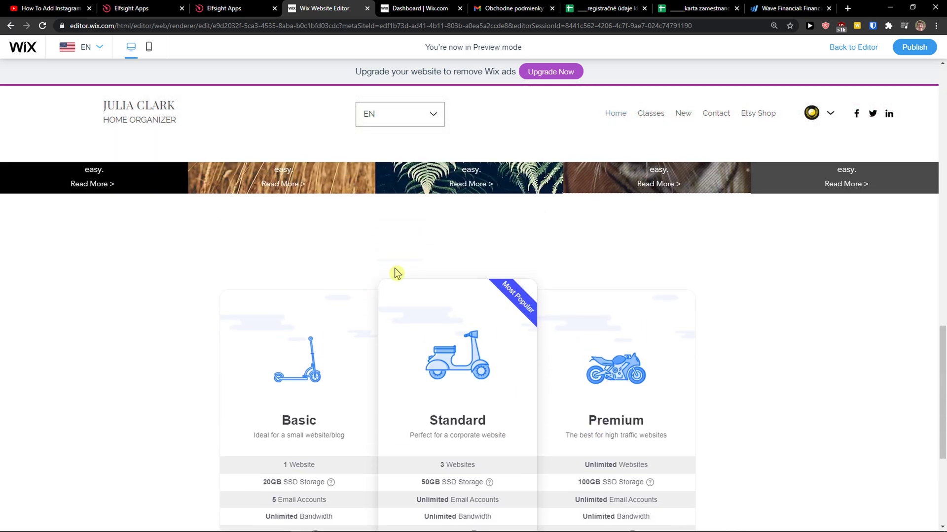
scroll(396, 274, down, 5)
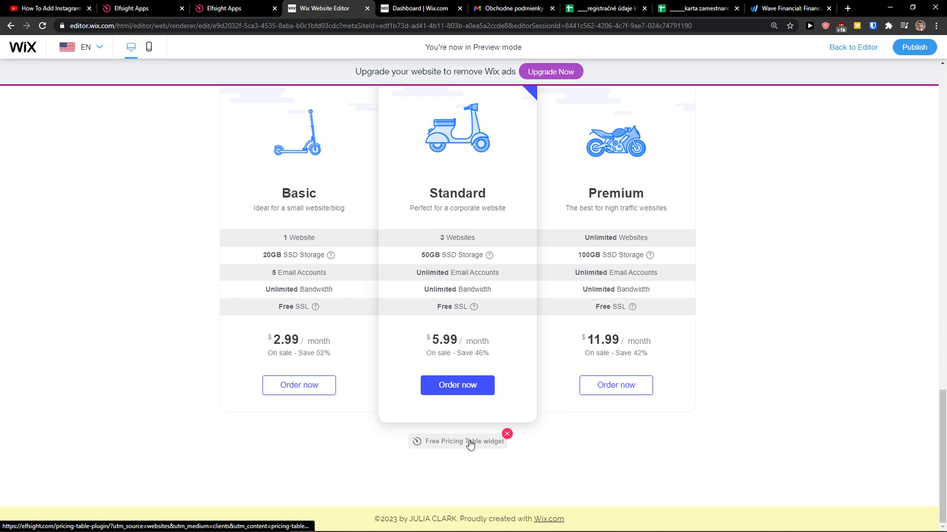
scroll(470, 445, up, 6)
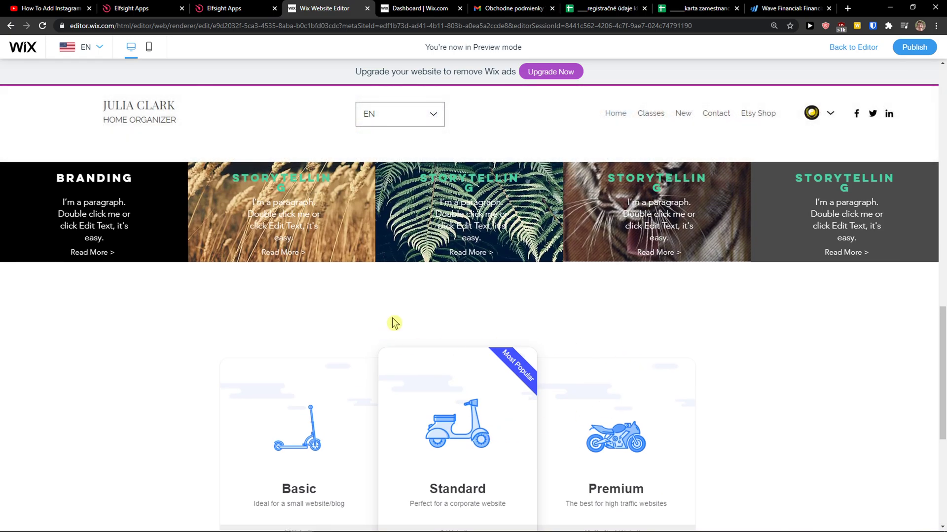
scroll(394, 323, up, 5)
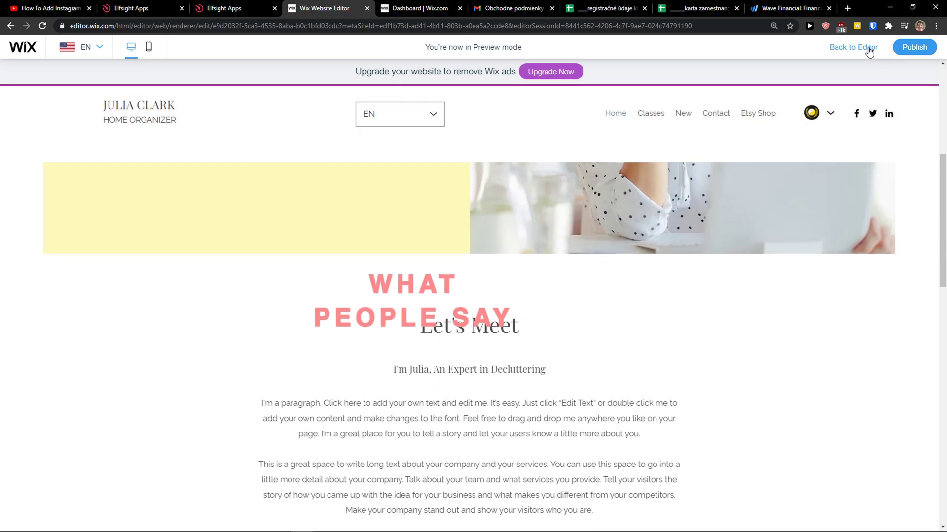
click(869, 50)
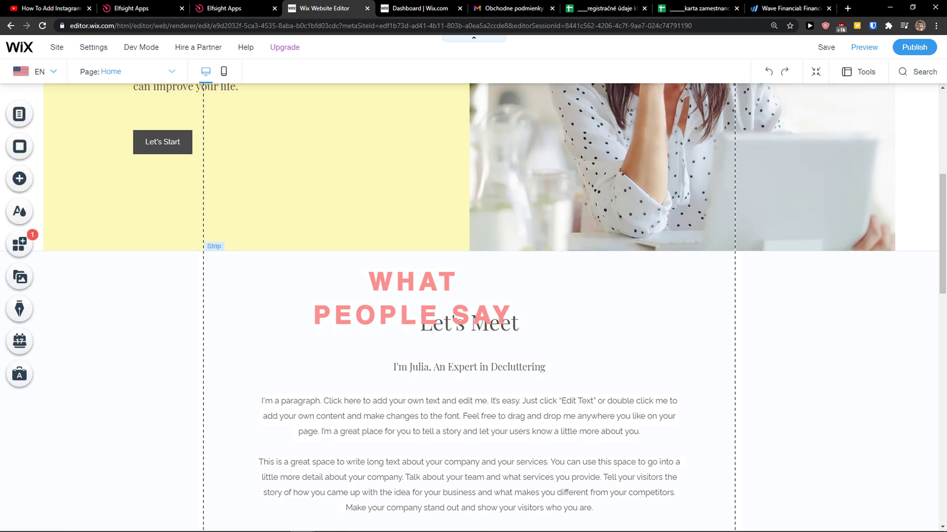